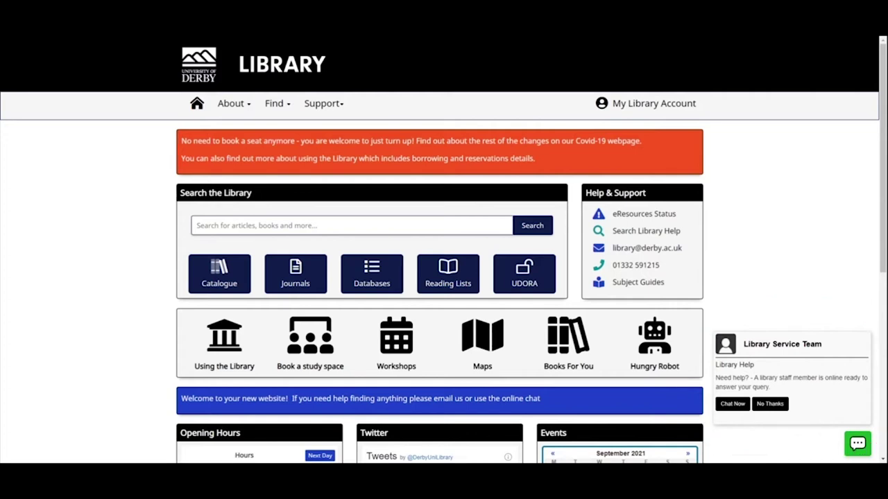
Open the LibChat help form via Chat Now, then minimise it again
click(732, 403)
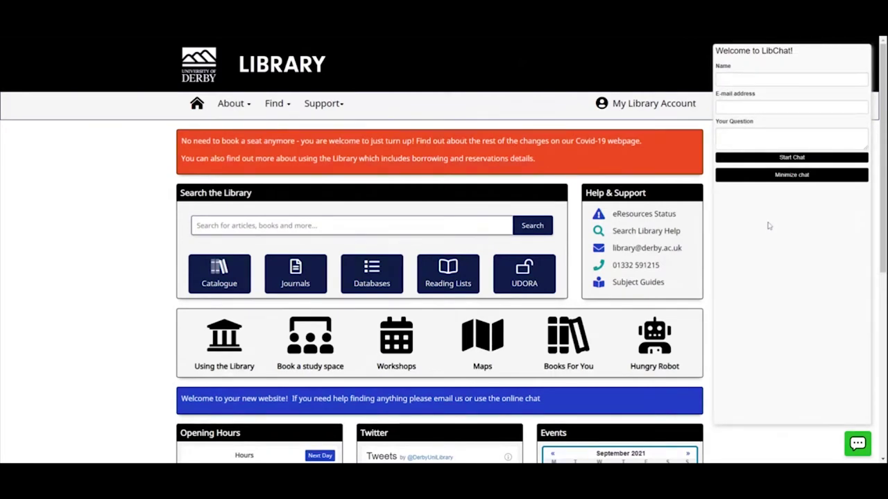
click(858, 445)
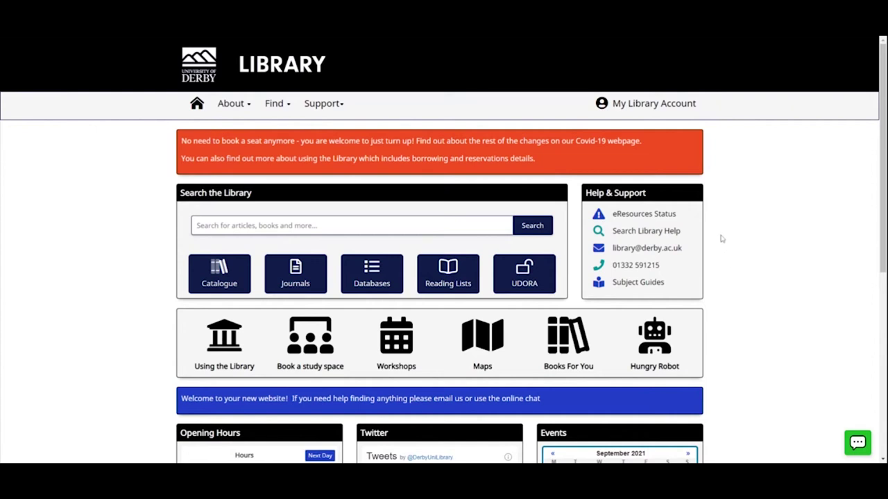
scroll(721, 238, down, 3)
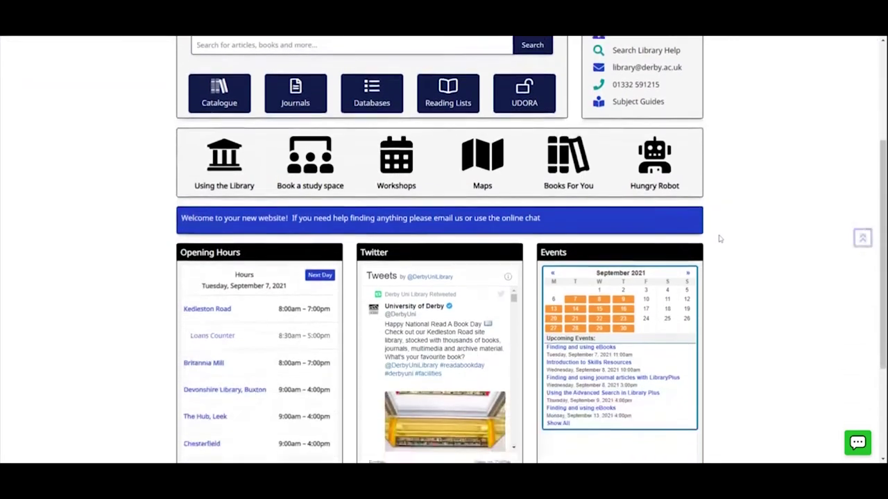
scroll(720, 238, down, 2)
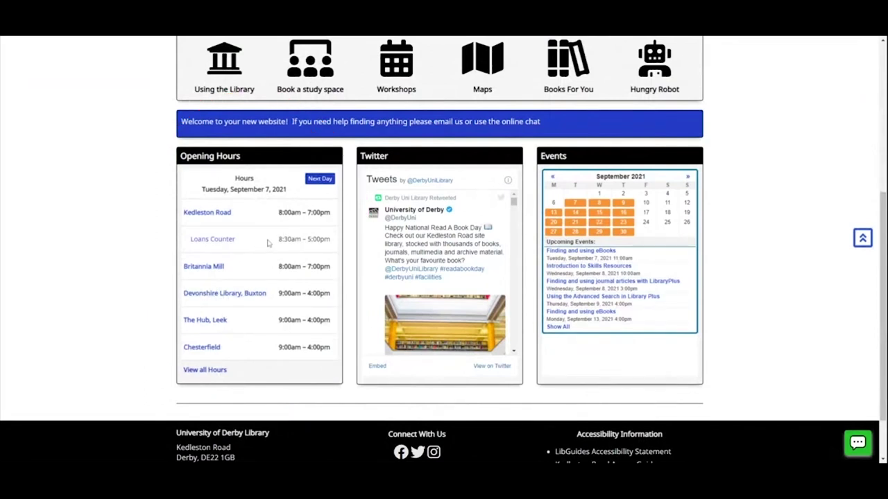
scroll(267, 243, up, 4)
scroll(268, 243, up, 4)
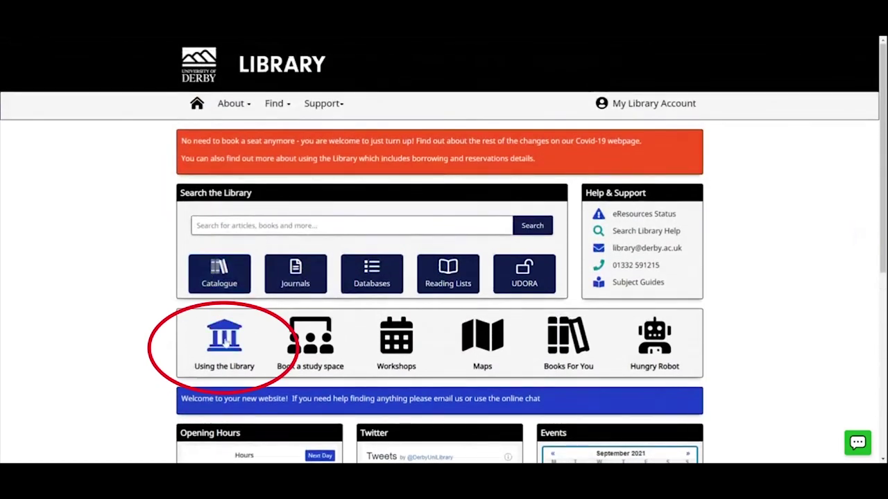
Open the Using the Library page, then expand and collapse its Borrowing section
click(220, 351)
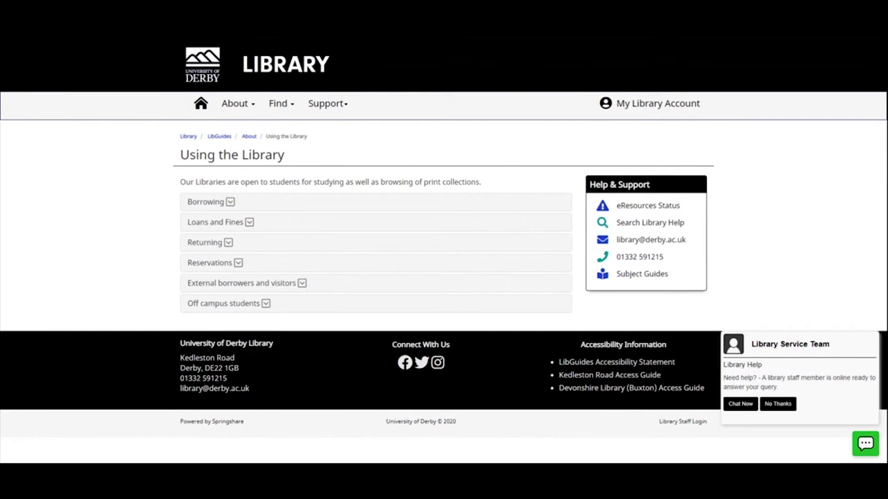
click(224, 207)
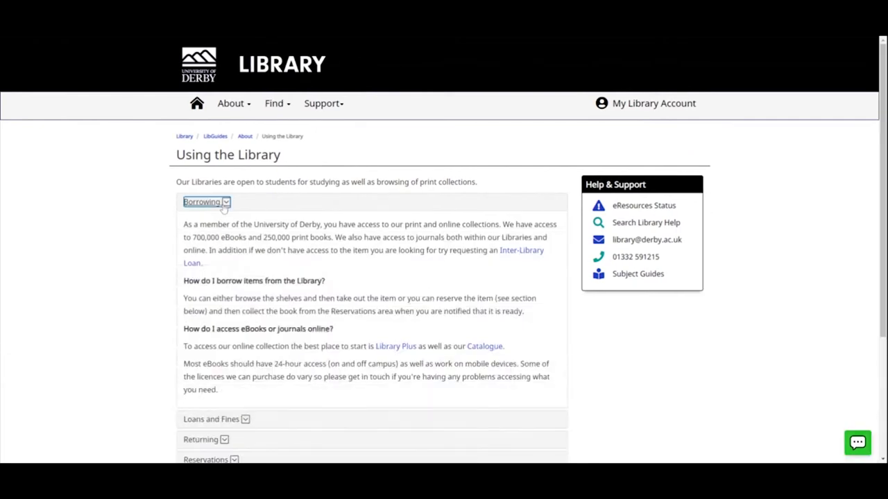
click(224, 208)
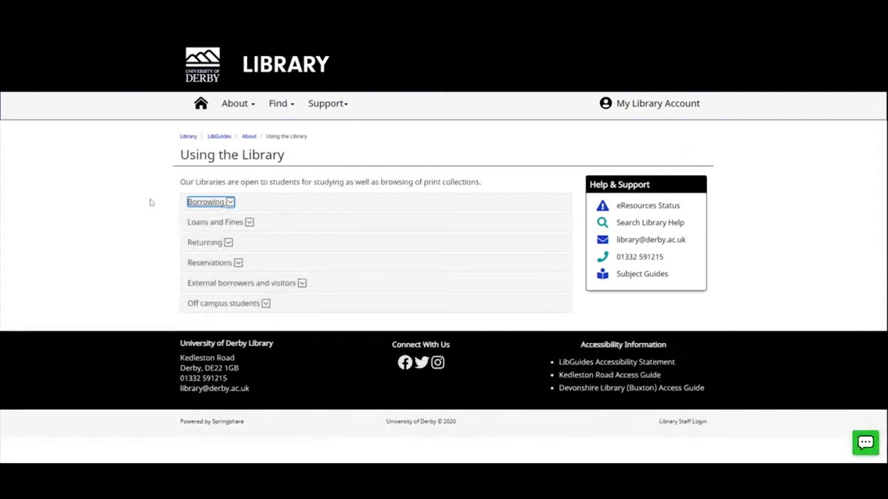
Follow the Library breadcrumb back to the library home page
click(187, 138)
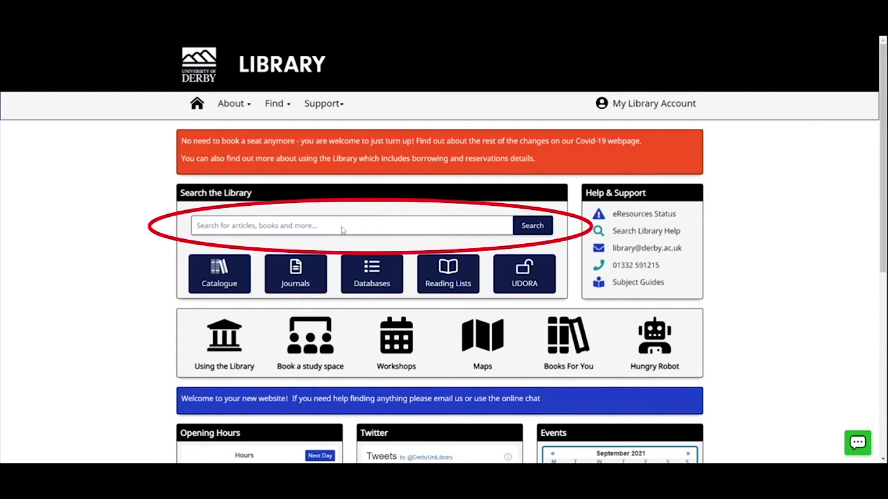
Search the library for the quoted phrase "studying at university"
click(197, 225)
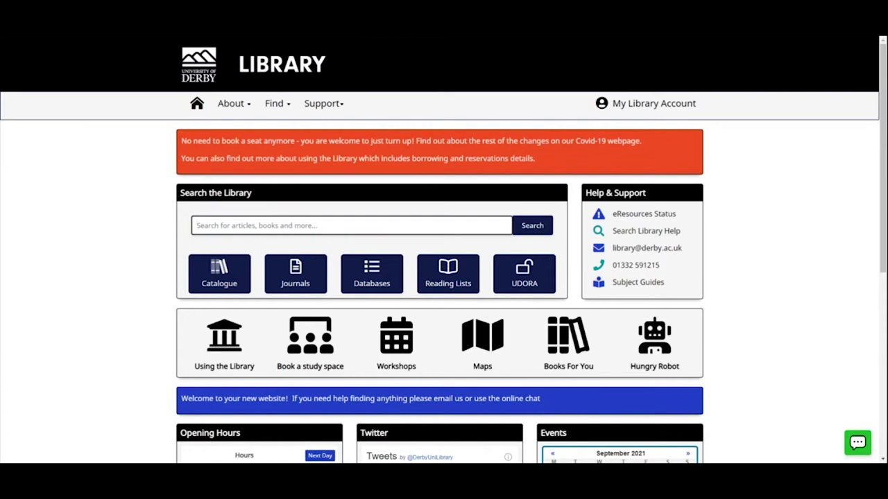
text("st)
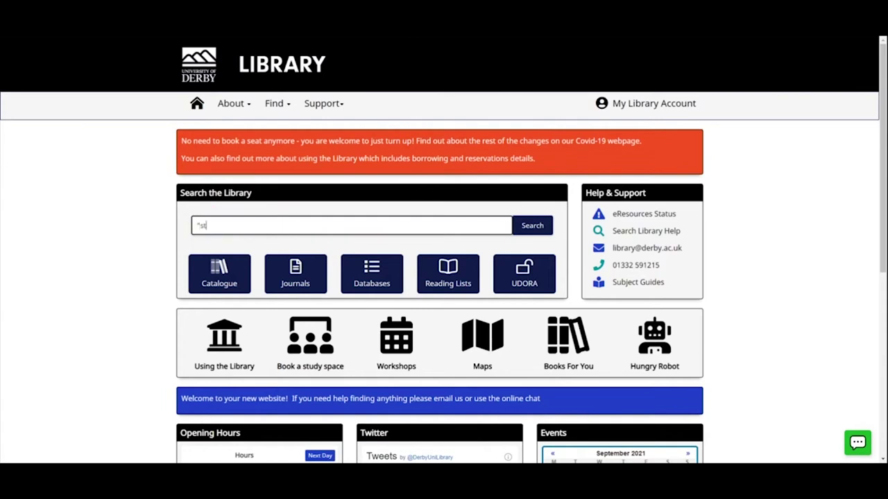
text(udying at university")
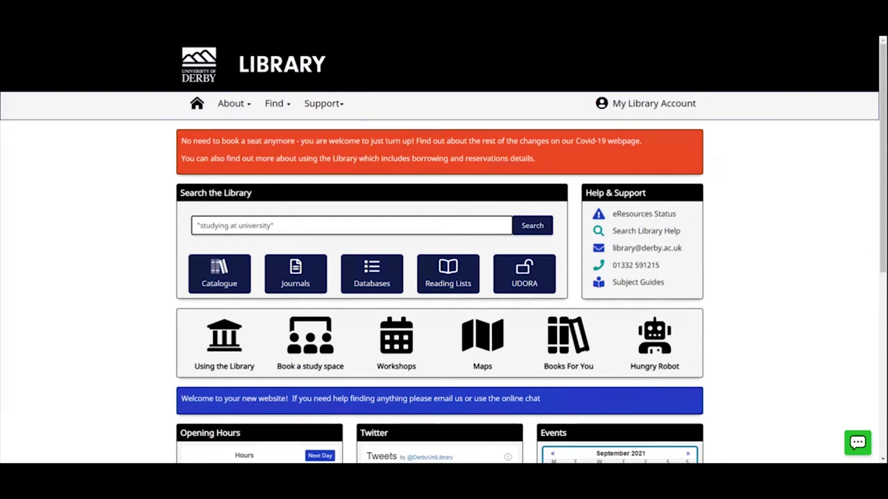
click(540, 235)
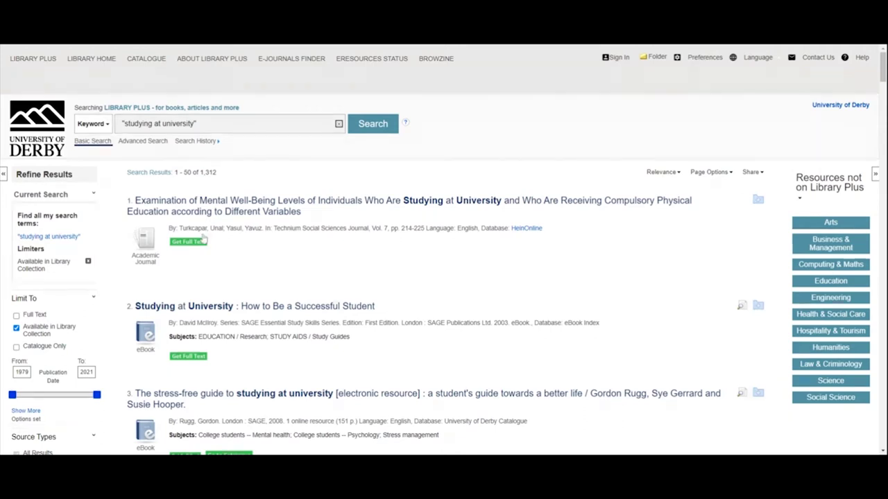
Scroll the 1,312 results down to the eBook 'Studying at University: How to Be a Successful Student'
scroll(304, 222, down, 2)
scroll(304, 222, down, 3)
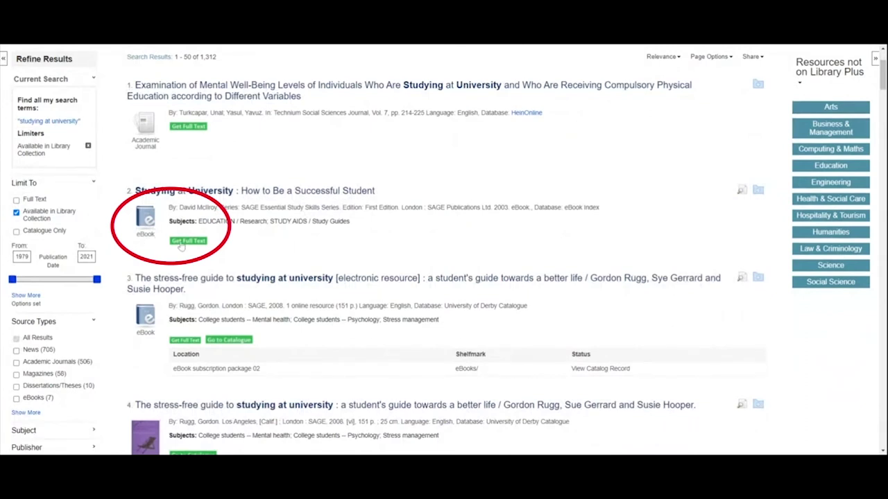
Show all three library locations of 'The stress-free guide to studying at university' (378.17/RUG)
scroll(153, 262, down, 1)
scroll(298, 258, down, 4)
scroll(298, 259, down, 2)
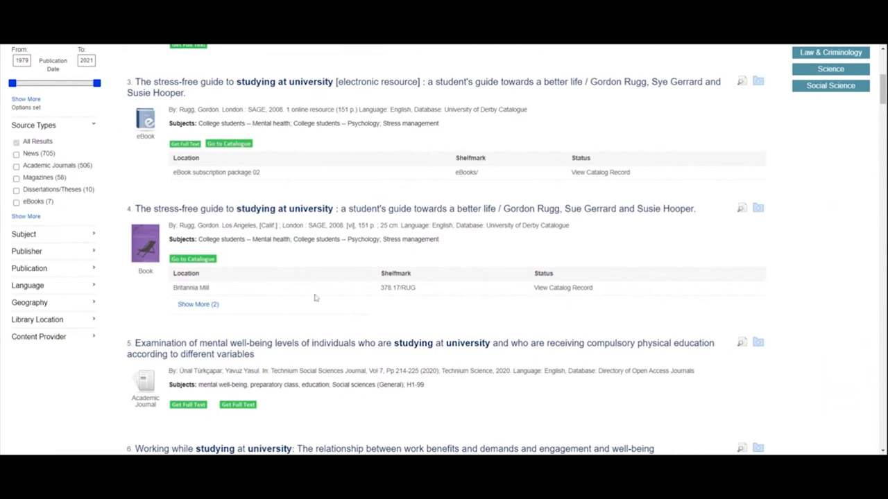
click(201, 305)
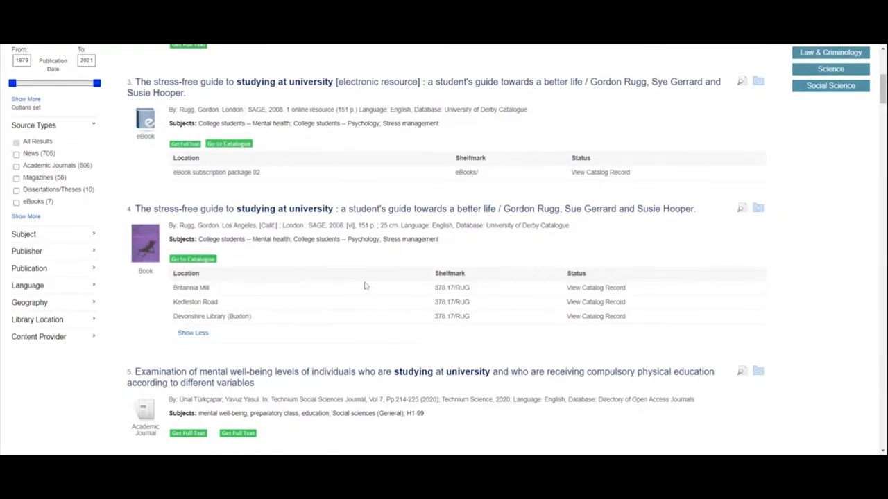
scroll(366, 286, up, 5)
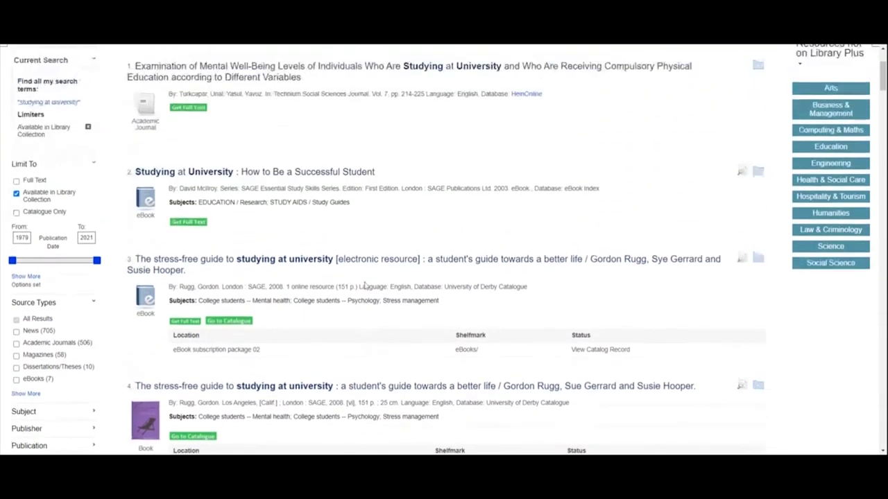
scroll(365, 286, up, 4)
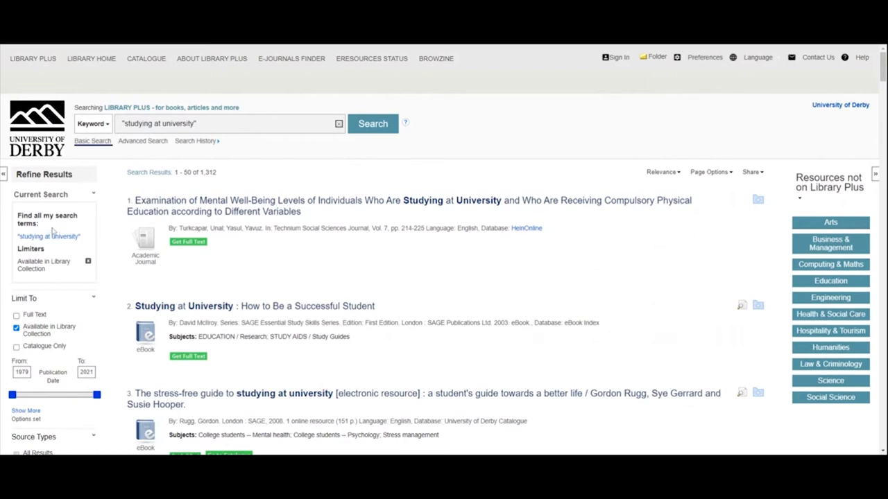
scroll(53, 232, down, 1)
scroll(53, 232, down, 5)
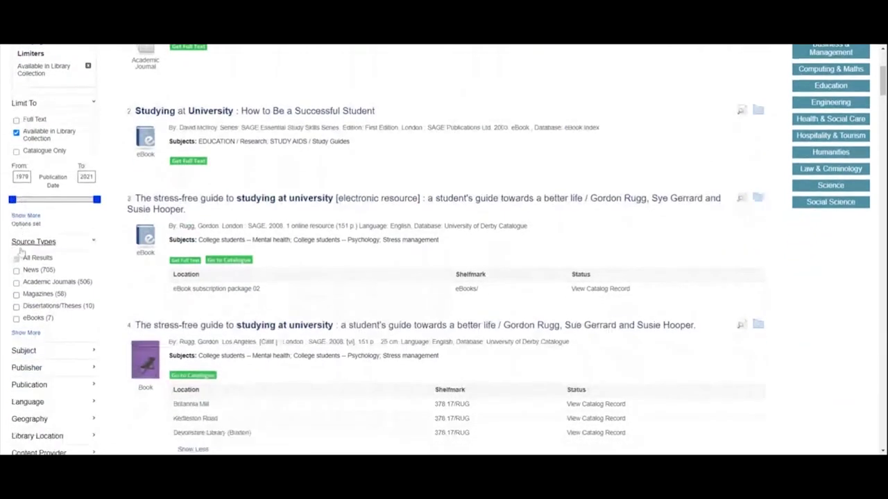
scroll(34, 291, up, 1)
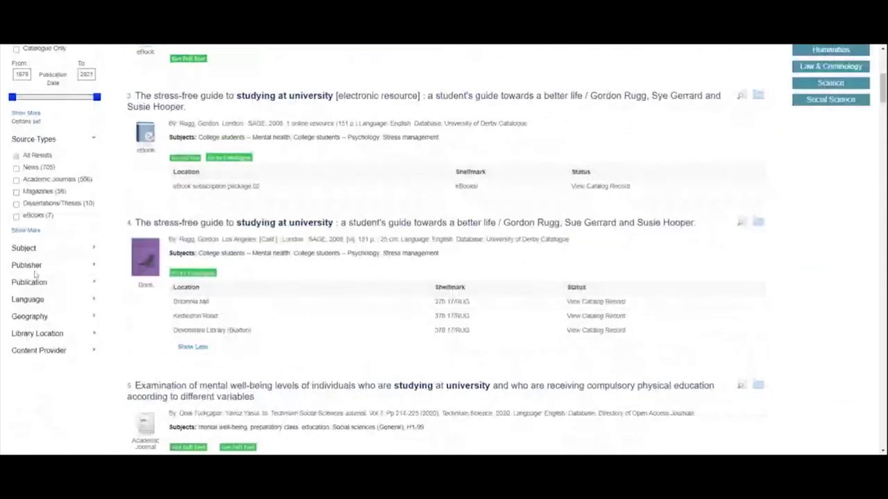
scroll(35, 274, up, 4)
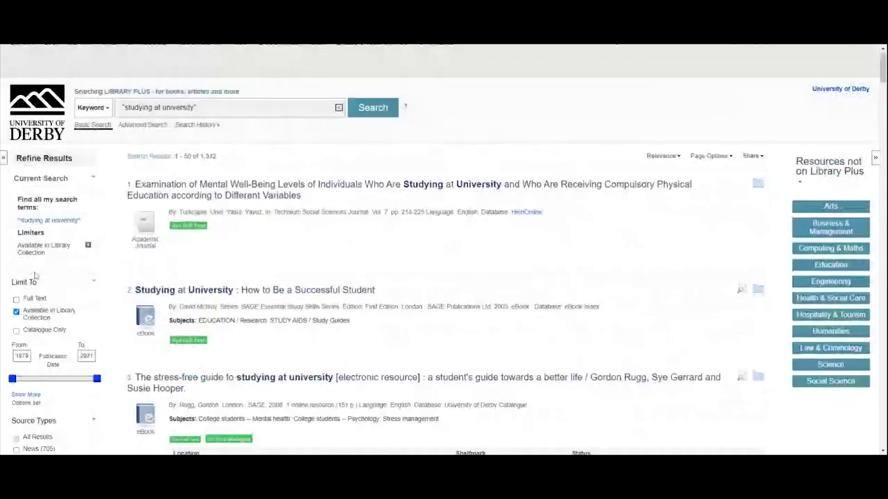
Scroll back up the Library Plus page while heading to the library catalogue
scroll(34, 276, up, 1)
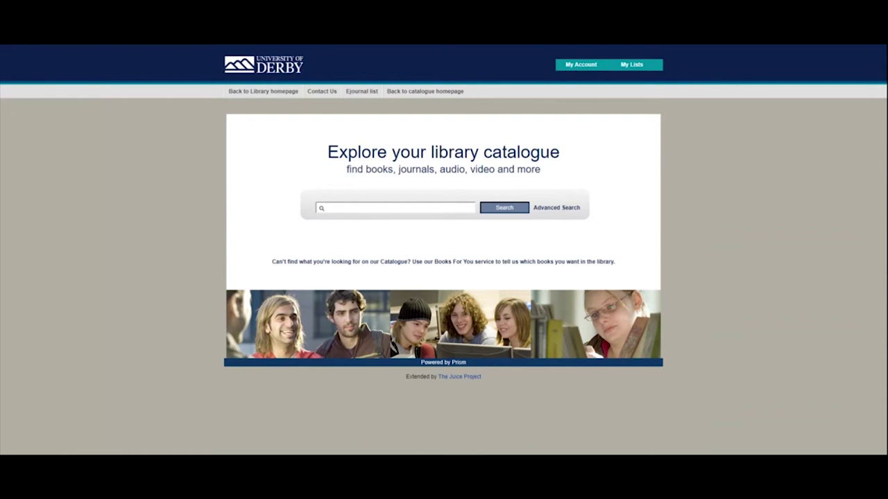
Search the catalogue for the quoted phrase "studying at university", returning 72 results
text("studying at univesrsity")
key(Return)
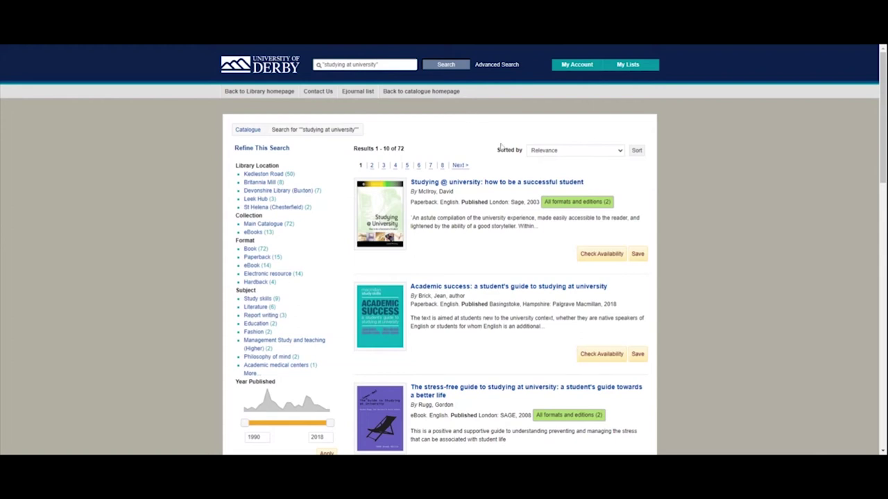
List both editions of 'Studying @ university', the 2003 paperback and the eBook
scroll(501, 146, down, 1)
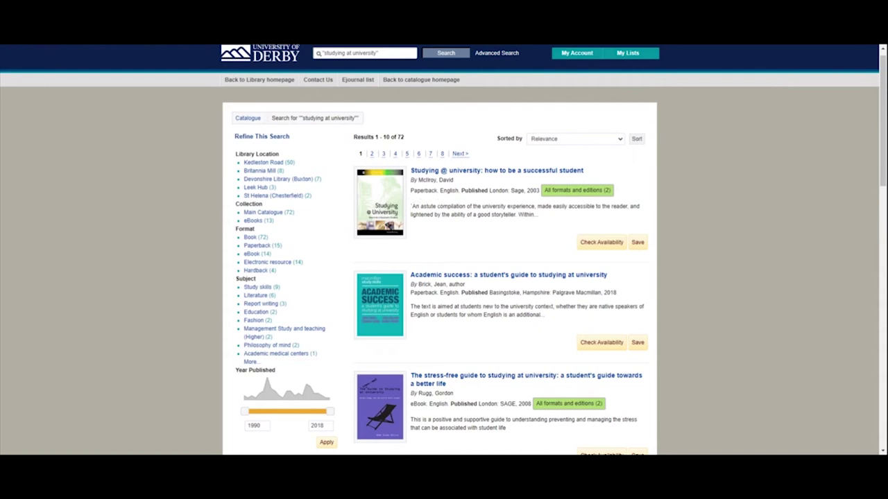
drag(410, 190, 438, 190)
click(443, 265)
click(421, 409)
click(570, 195)
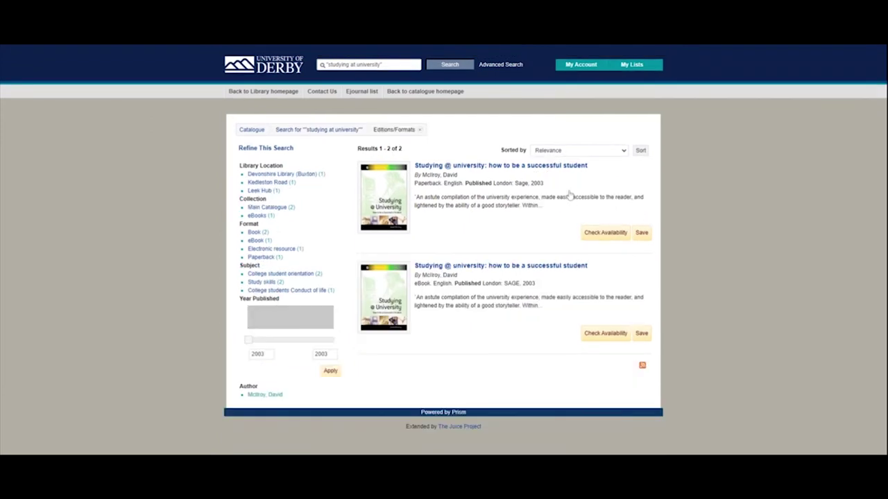